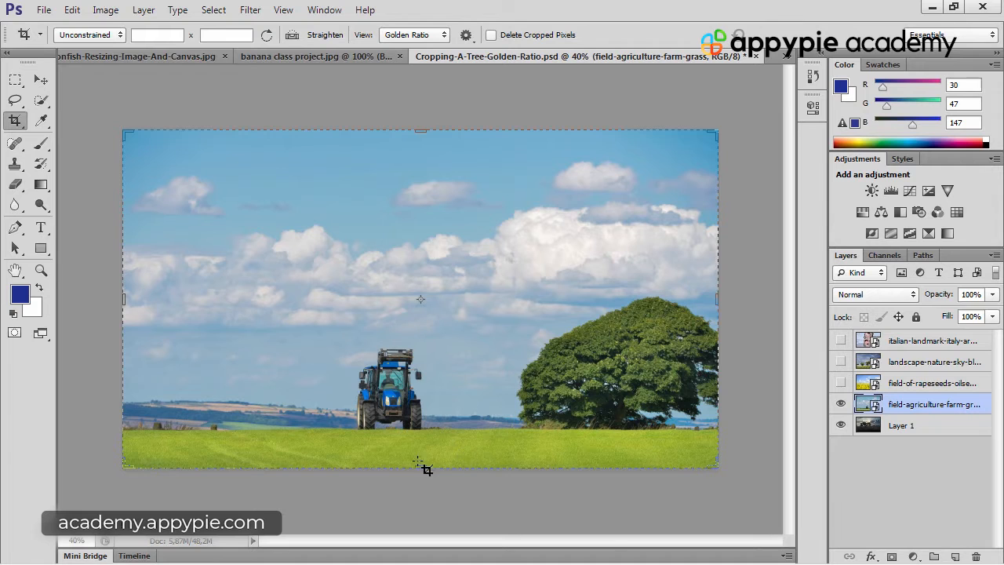
- Extend the crop of the tractor photo downward and outward at both sides to reveal more grass and scenery, and apply it
{"action": "left_click_drag", "start_coordinate": [416, 466], "coordinate": [416, 502]}
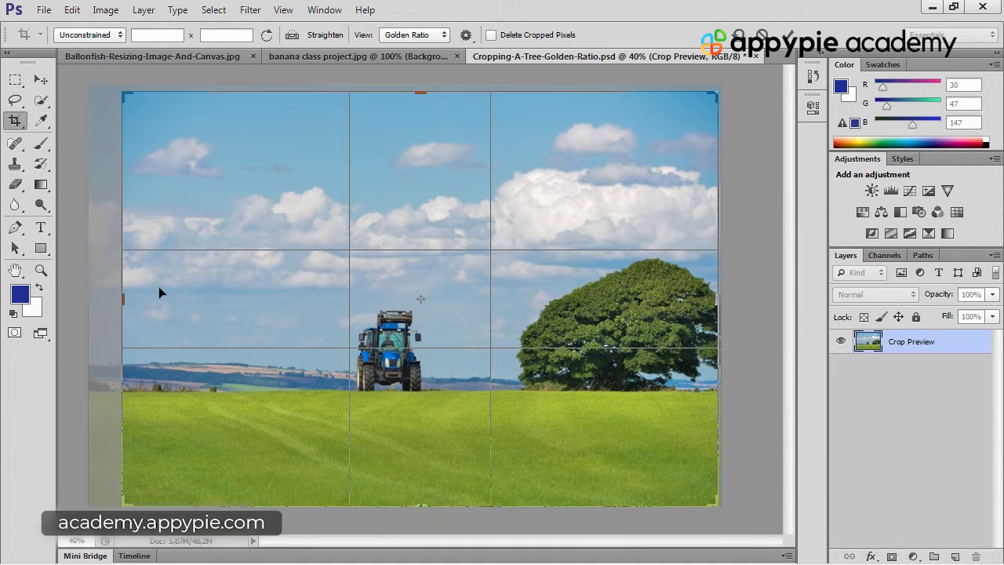
{"action": "left_click_drag", "start_coordinate": [113, 294], "coordinate": [101, 280]}
{"action": "left_click_drag", "start_coordinate": [421, 94], "coordinate": [421, 91]}
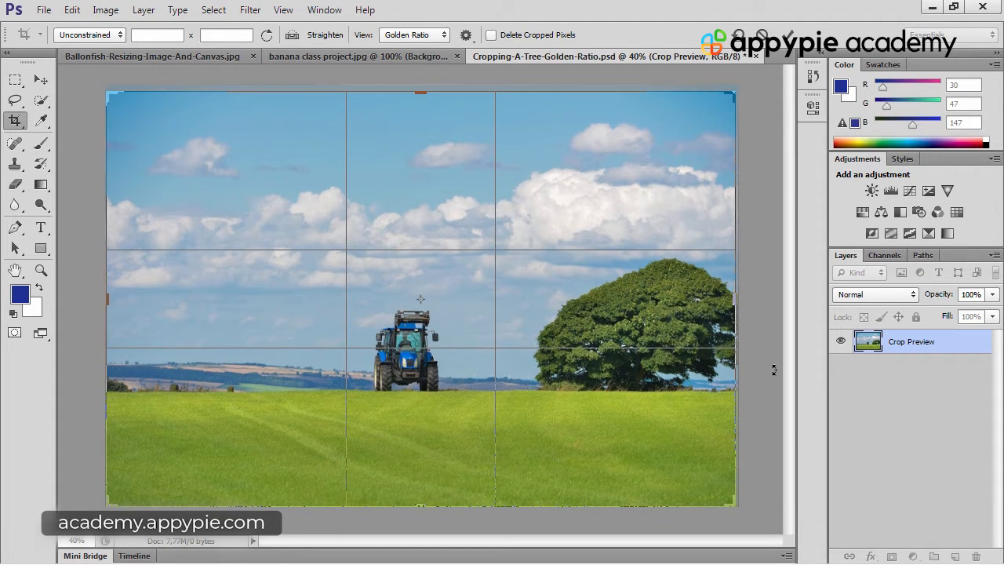
{"action": "left_click_drag", "start_coordinate": [737, 337], "coordinate": [741, 337]}
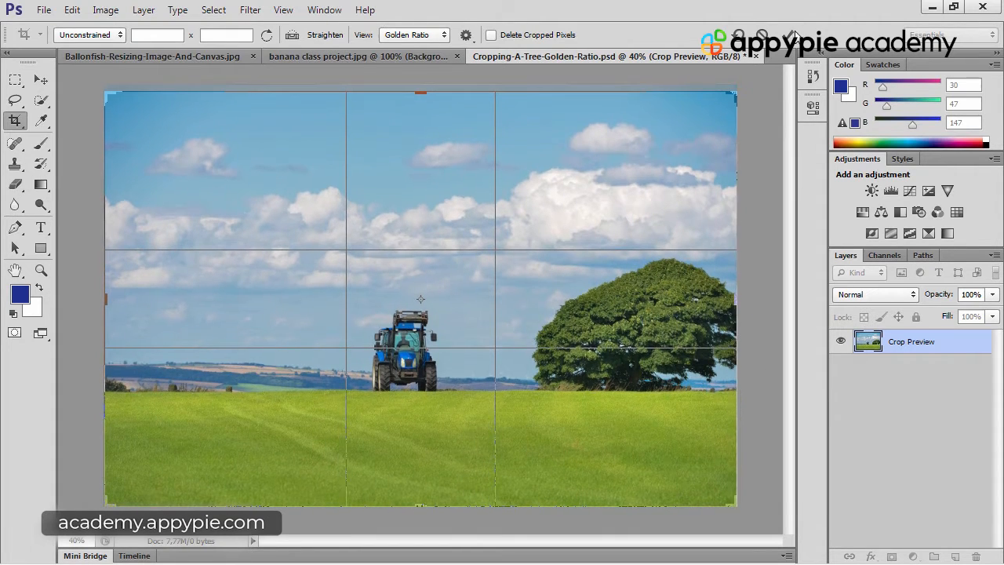
{"action": "left_click", "coordinate": [788, 35]}
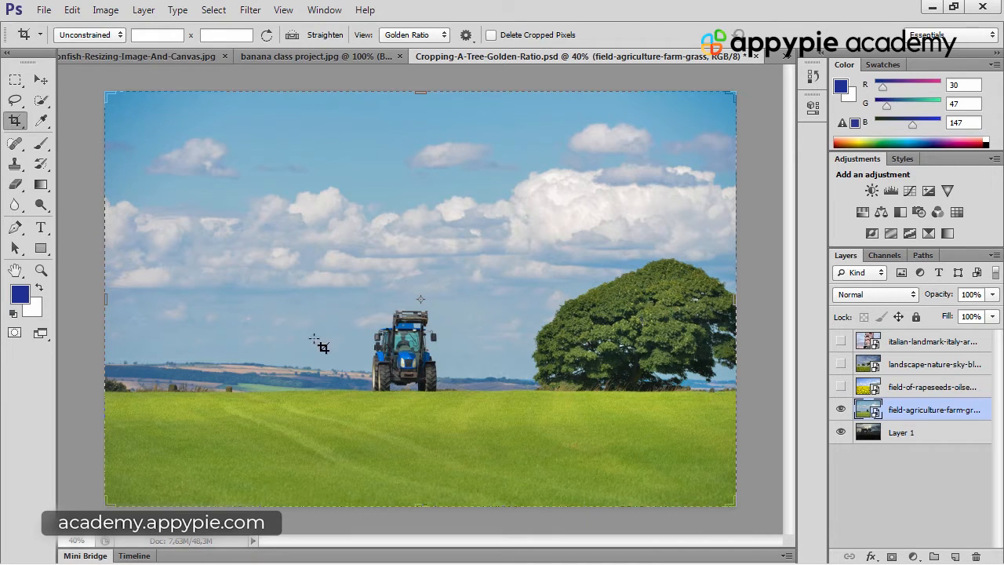
- Pull the crop boundary inward on the tractor photo's sky and left side, using the Golden Ratio overlay as a guide
{"action": "left_click", "coordinate": [420, 92]}
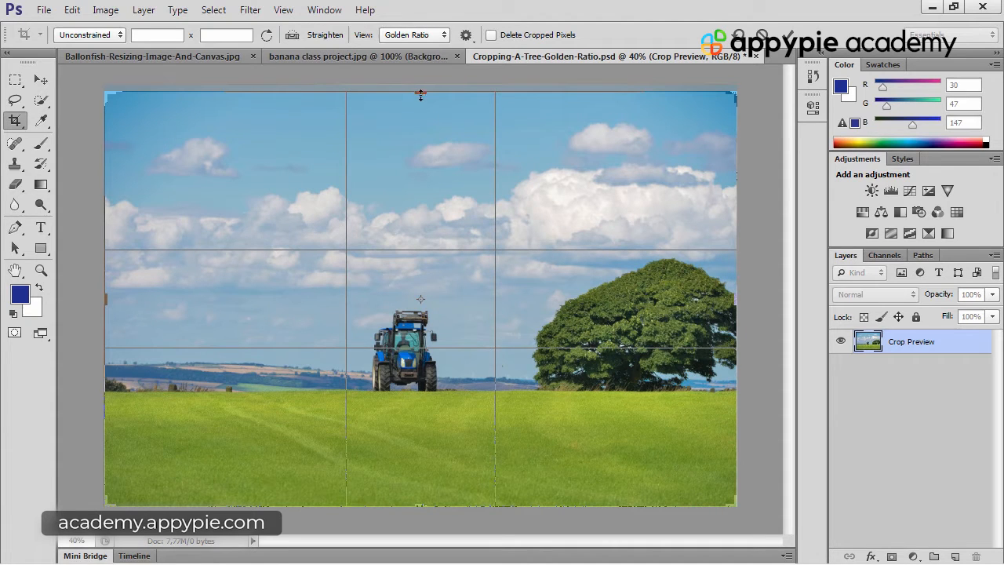
{"action": "left_click_drag", "start_coordinate": [421, 94], "coordinate": [400, 153]}
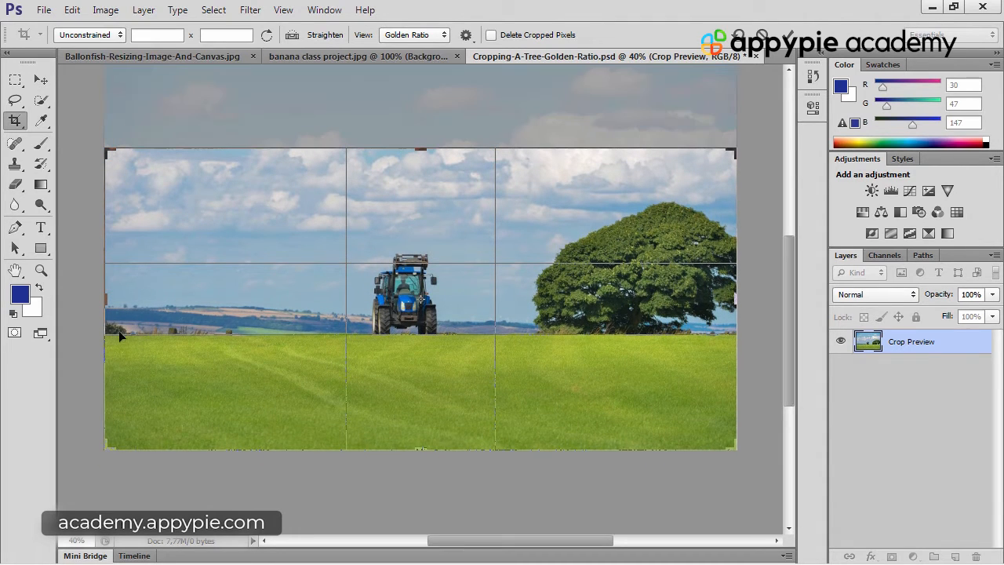
{"action": "left_click_drag", "start_coordinate": [109, 298], "coordinate": [155, 302]}
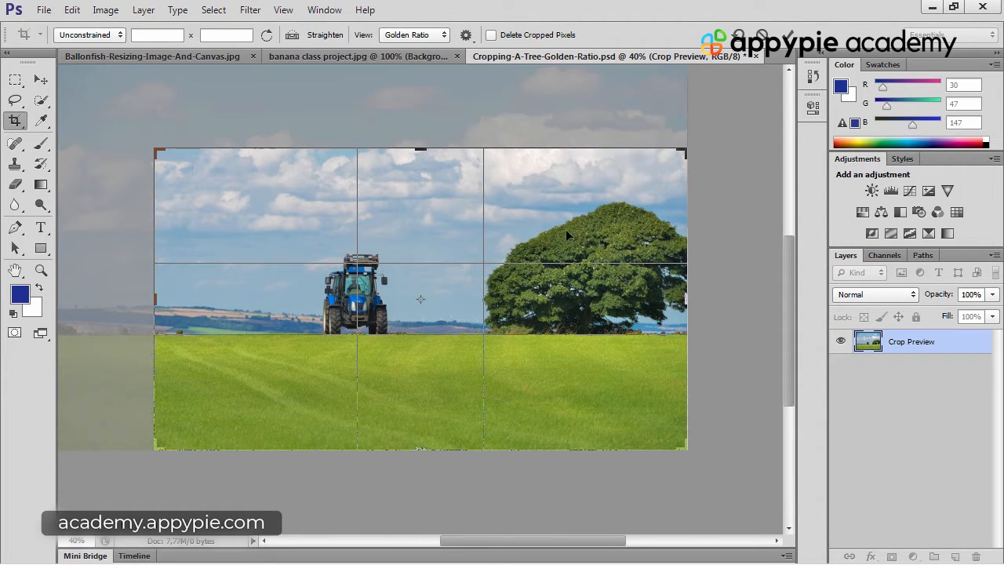
- Use the Rule of Thirds overlay to tighten the crop's lower and left edges, placing the horizon on the lower third line, and apply it
{"action": "left_click", "coordinate": [418, 36]}
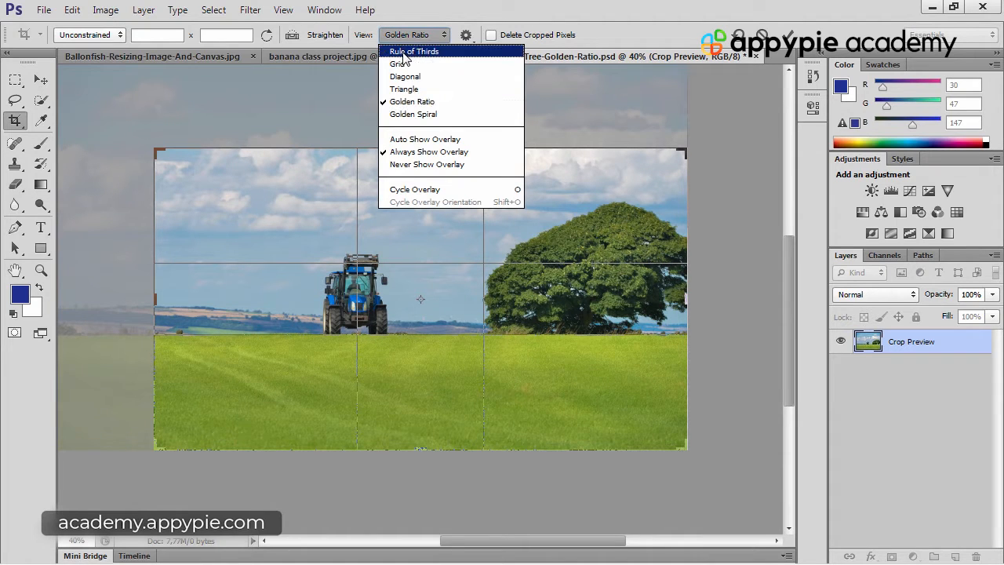
{"action": "left_click", "coordinate": [408, 52]}
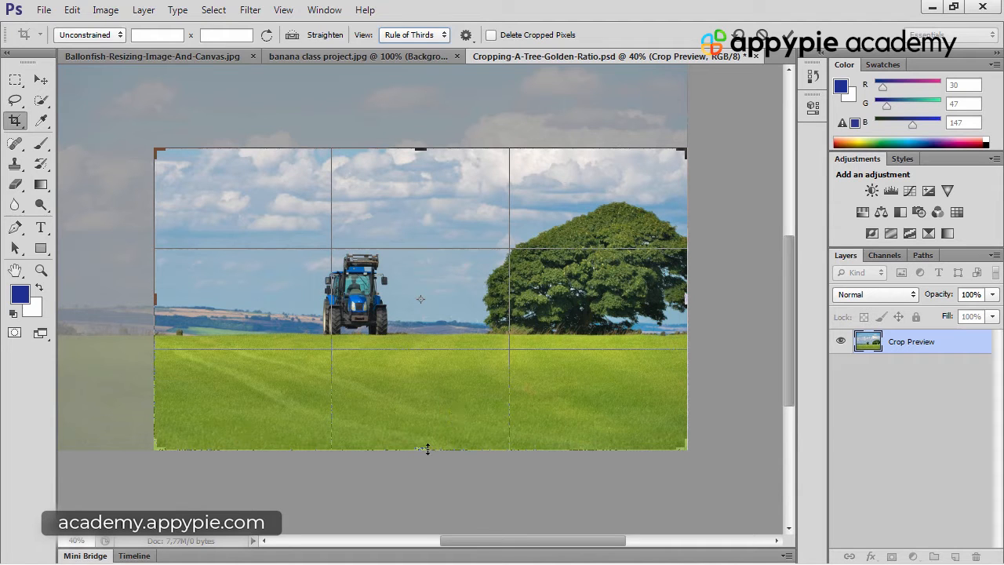
{"action": "left_click_drag", "start_coordinate": [428, 449], "coordinate": [426, 438]}
{"action": "left_click_drag", "start_coordinate": [152, 295], "coordinate": [168, 295]}
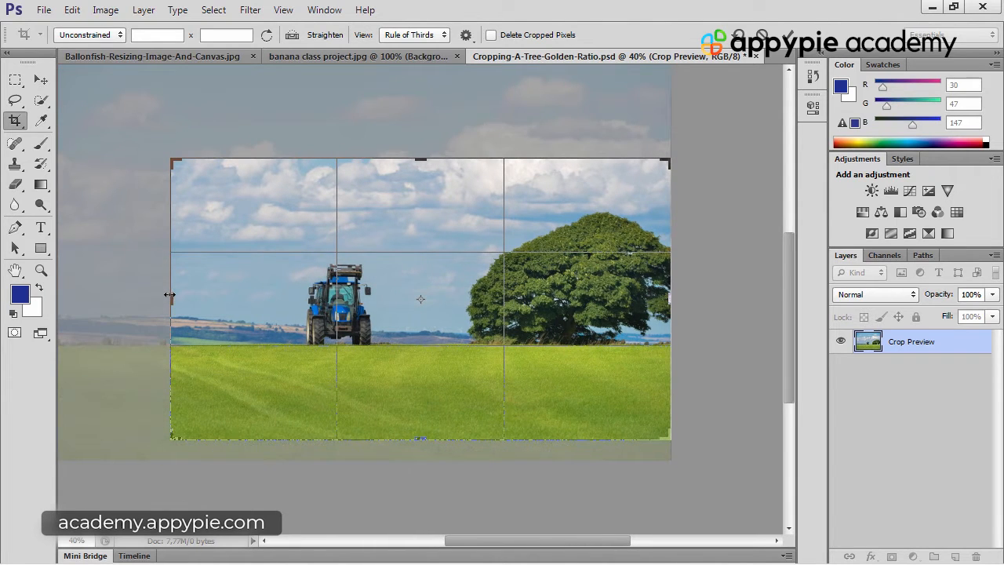
{"action": "left_click", "coordinate": [787, 35]}
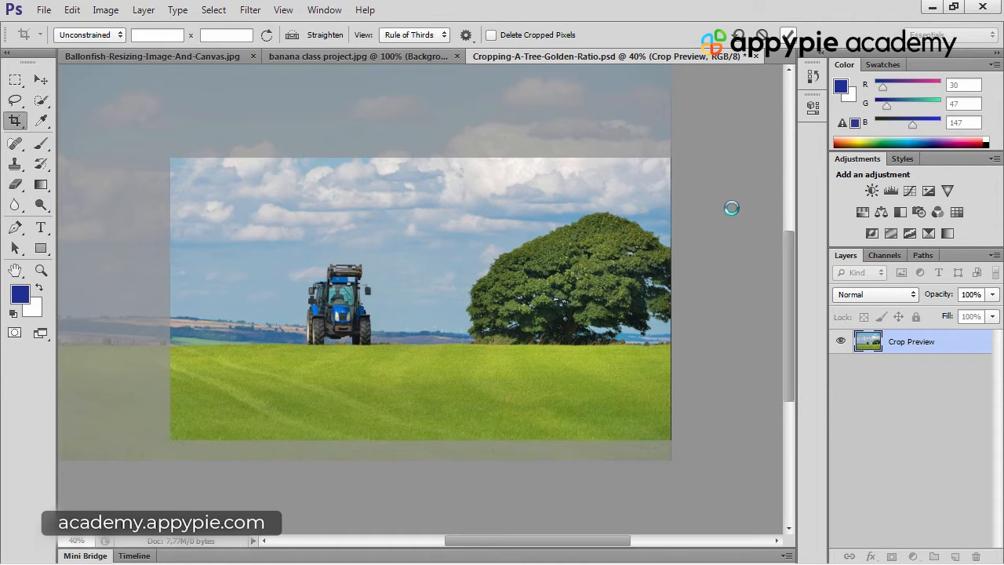
- Compare the tractor photo before and after the crop by undoing and restoring it
{"action": "key", "text": "ctrl+z"}
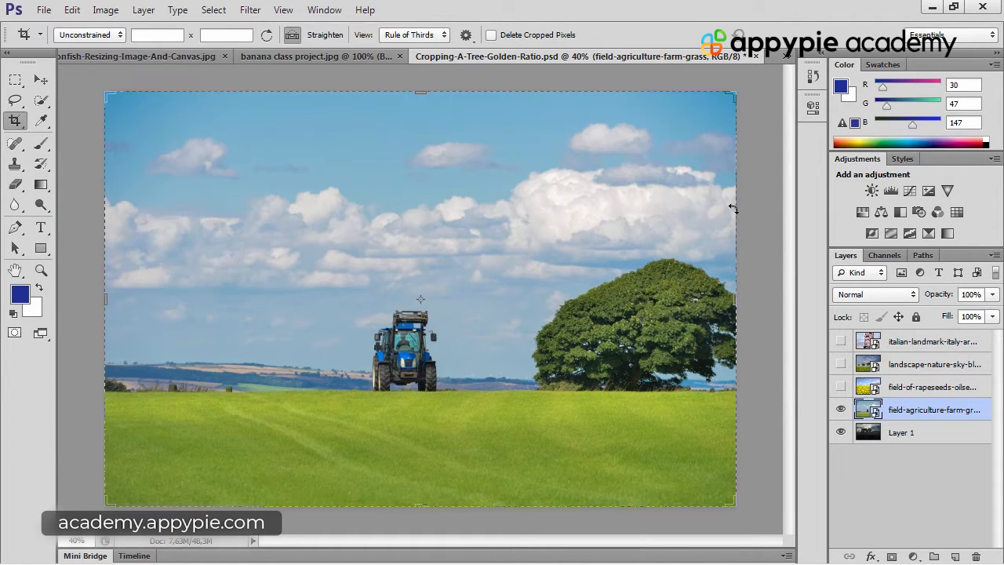
{"action": "key", "text": "ctrl+z"}
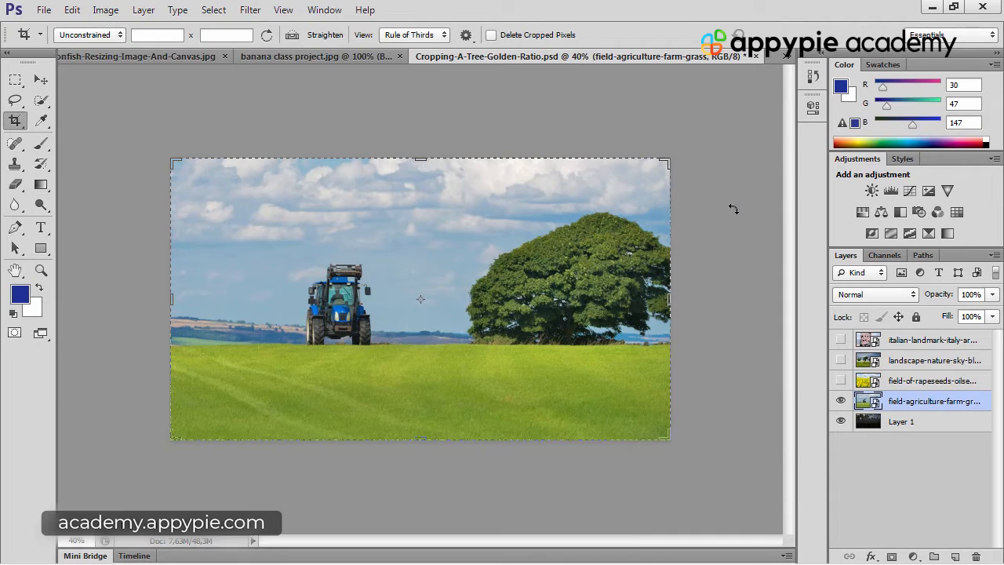
{"action": "key", "text": "ctrl+plus"}
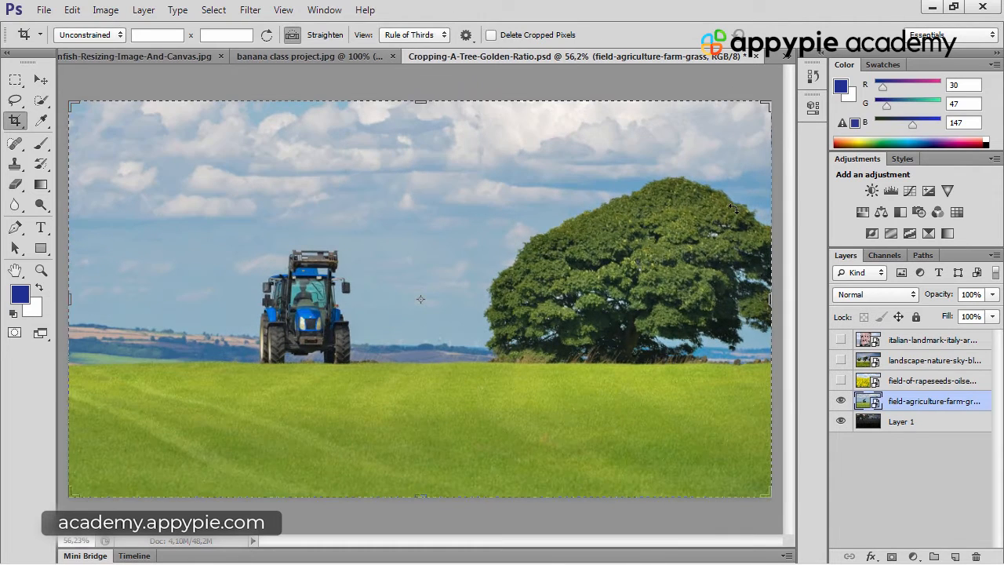
{"action": "key", "text": "ctrl+z"}
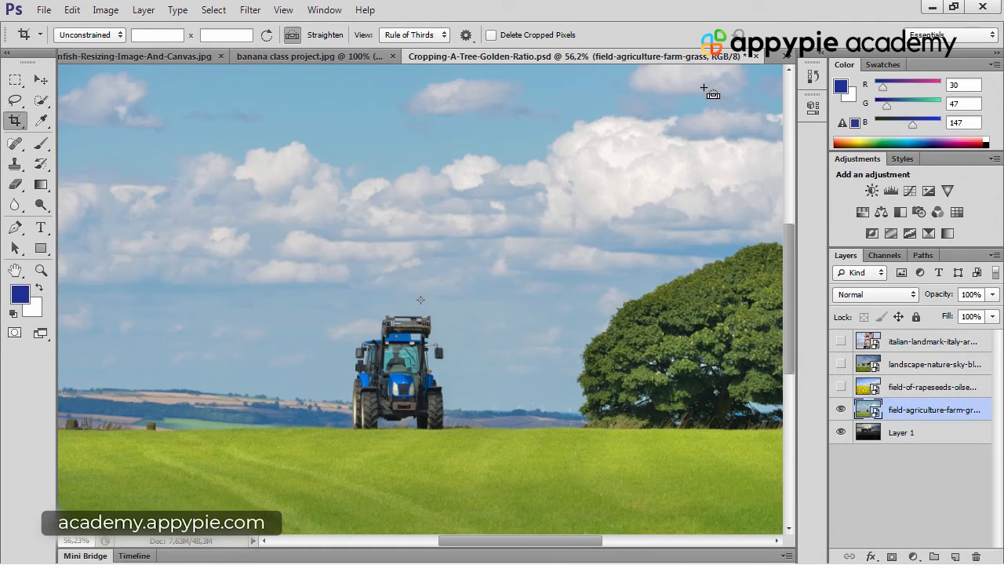
{"action": "key", "text": "ctrl+z"}
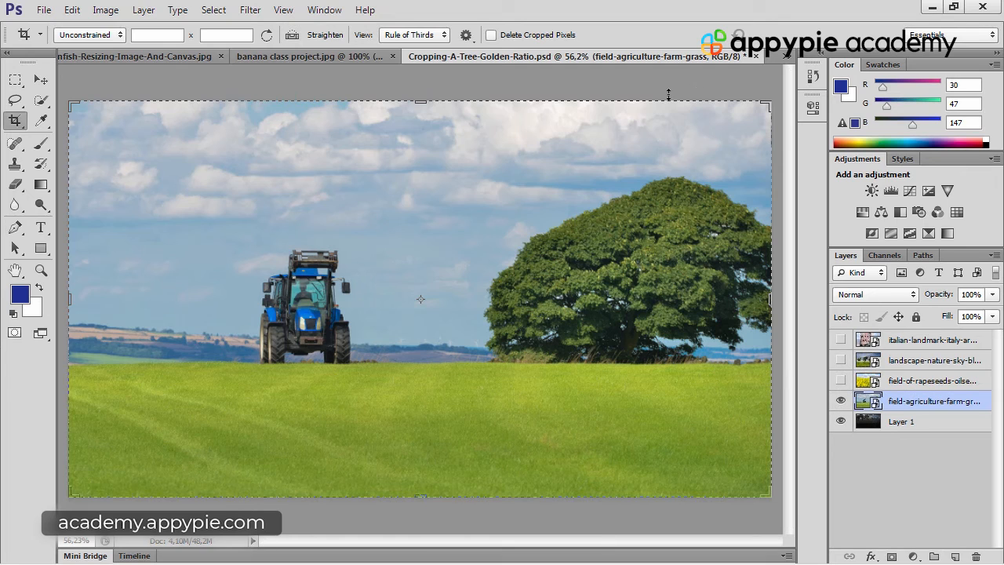
- Try cropping part of the sky off the top of the rapeseed field photo, and undo the crop
{"action": "left_click", "coordinate": [41, 80]}
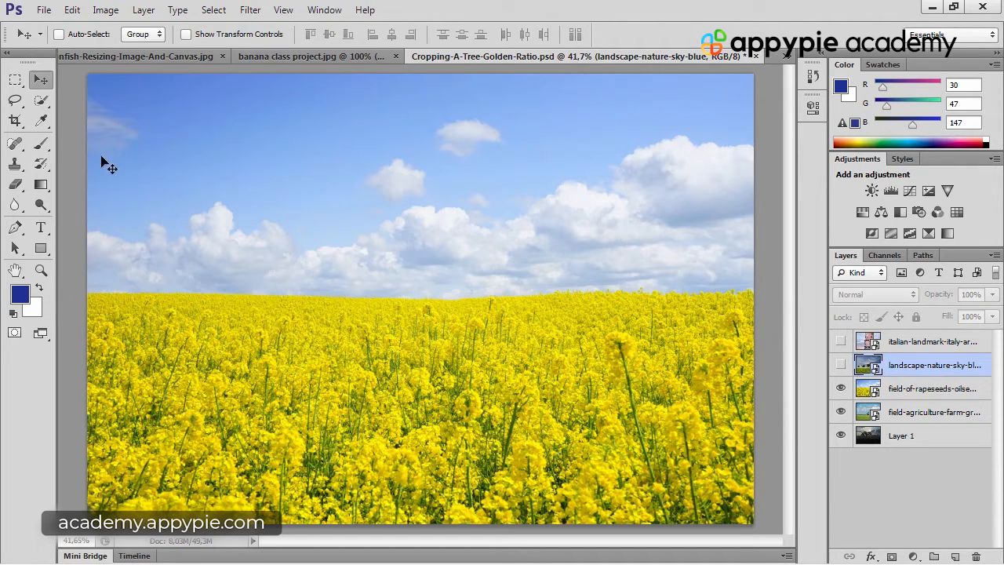
{"action": "left_click", "coordinate": [15, 120]}
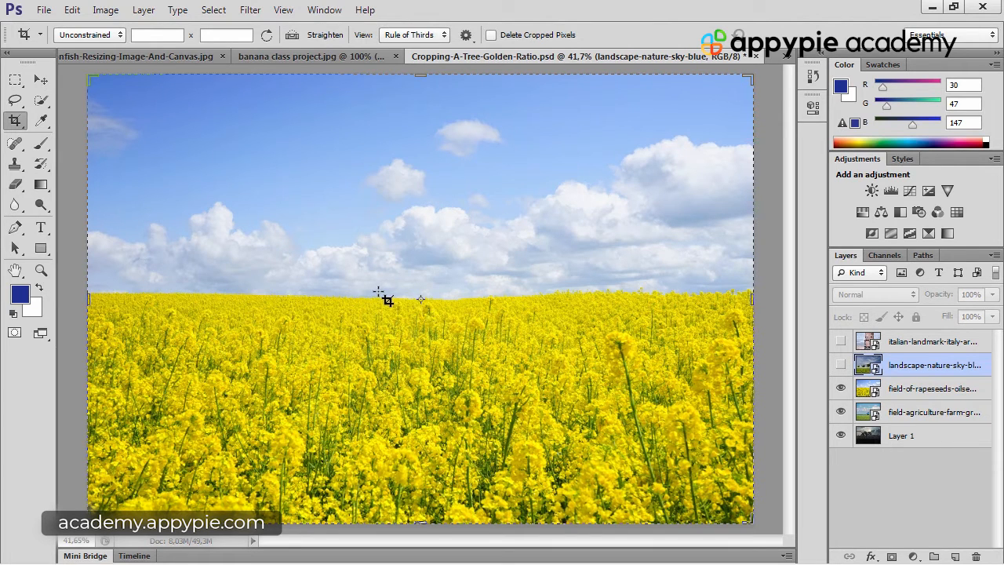
{"action": "left_click", "coordinate": [423, 522]}
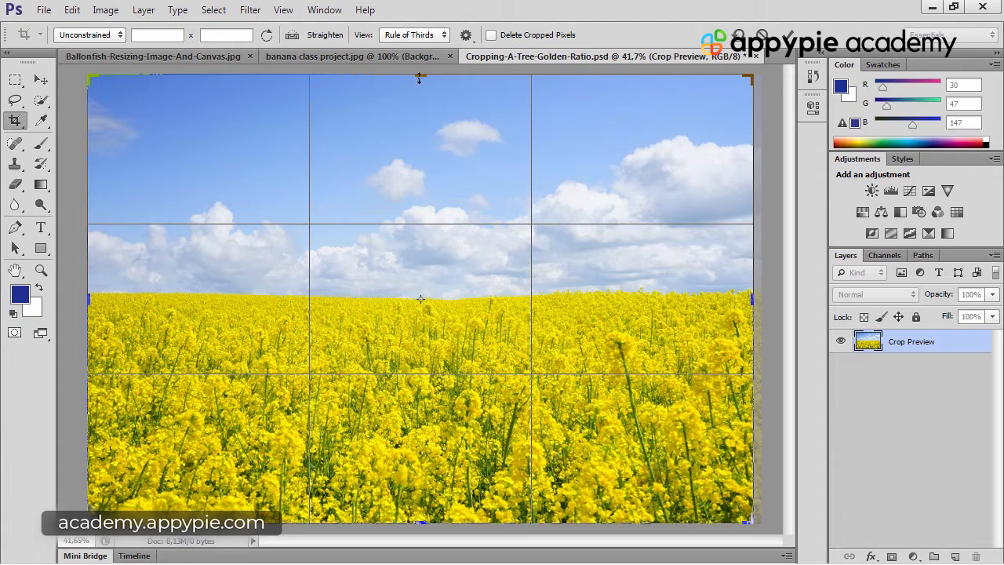
{"action": "left_click_drag", "start_coordinate": [419, 78], "coordinate": [404, 132]}
{"action": "left_click", "coordinate": [787, 34]}
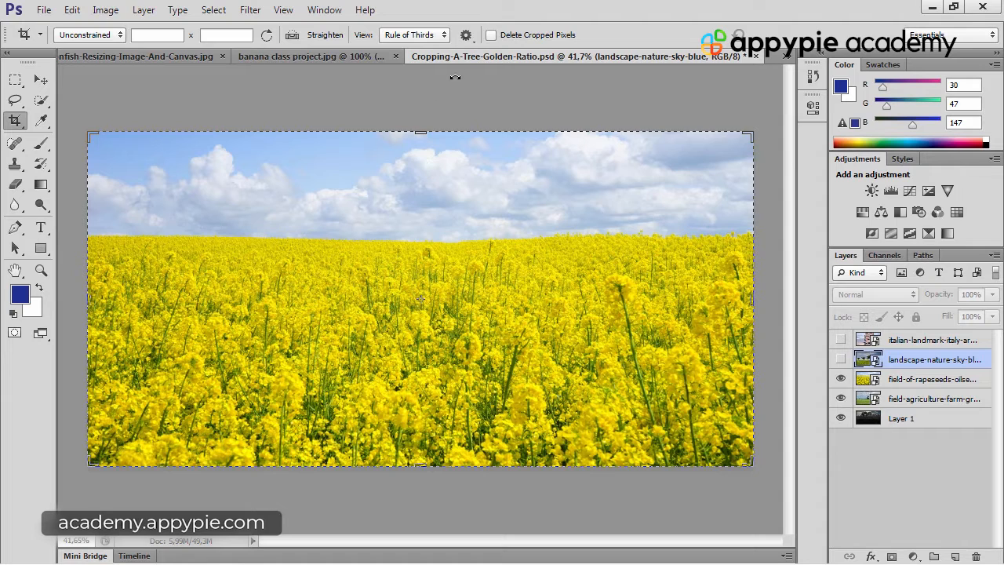
{"action": "key", "text": "ctrl+z"}
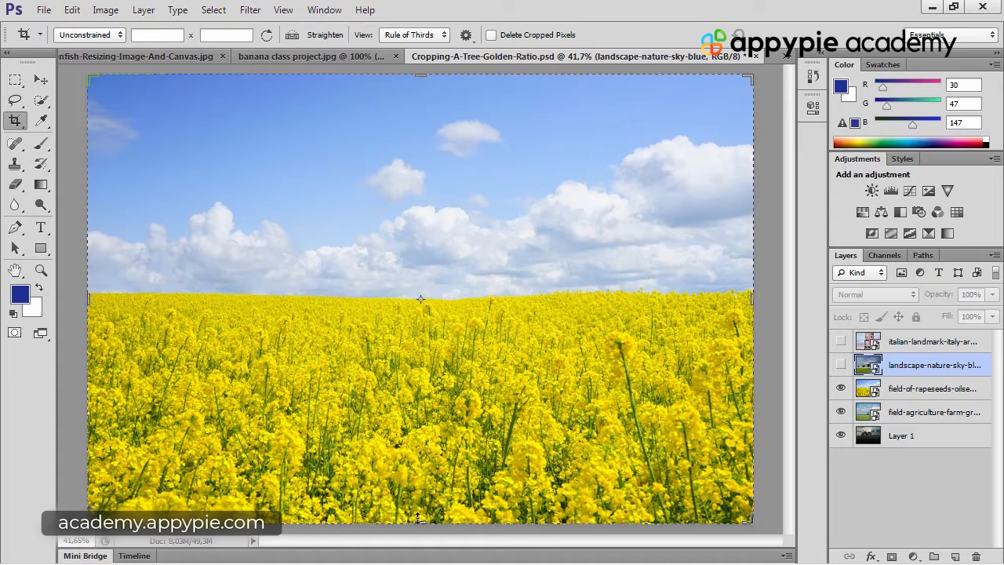
- Crop part of the flowers off the bottom of the rapeseed field photo and apply the crop
{"action": "left_click_drag", "start_coordinate": [426, 525], "coordinate": [427, 464]}
{"action": "left_click", "coordinate": [787, 35]}
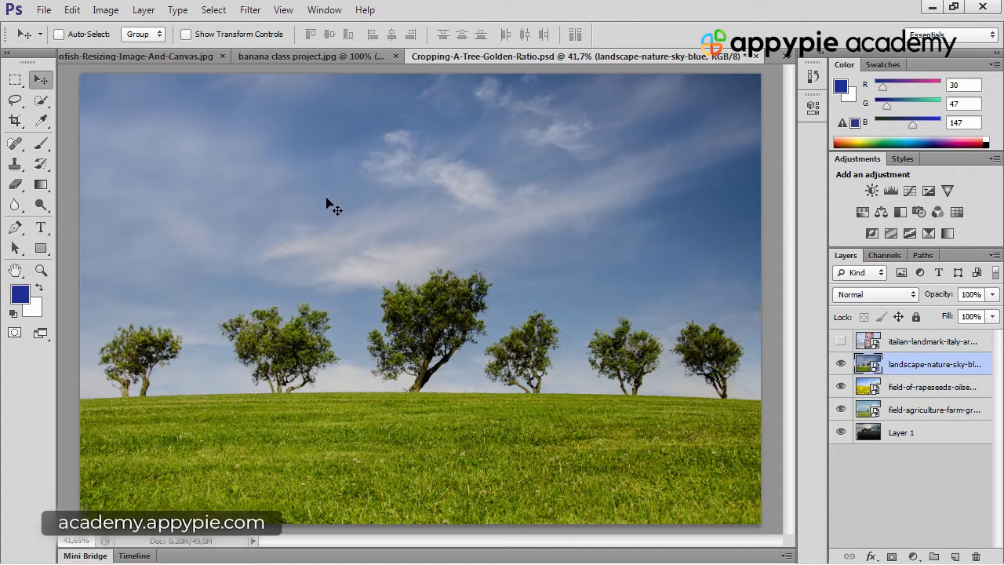
- Crop the top of the sky so the trees' horizon meets the lower third line, and compare the result with the uncropped photo
{"action": "left_click", "coordinate": [16, 122]}
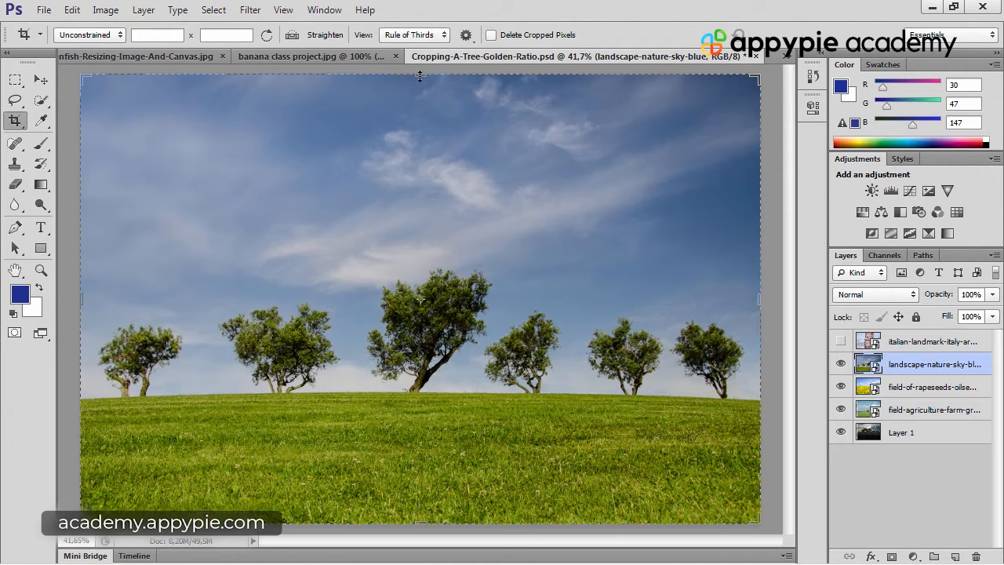
{"action": "left_click_drag", "start_coordinate": [419, 76], "coordinate": [406, 109]}
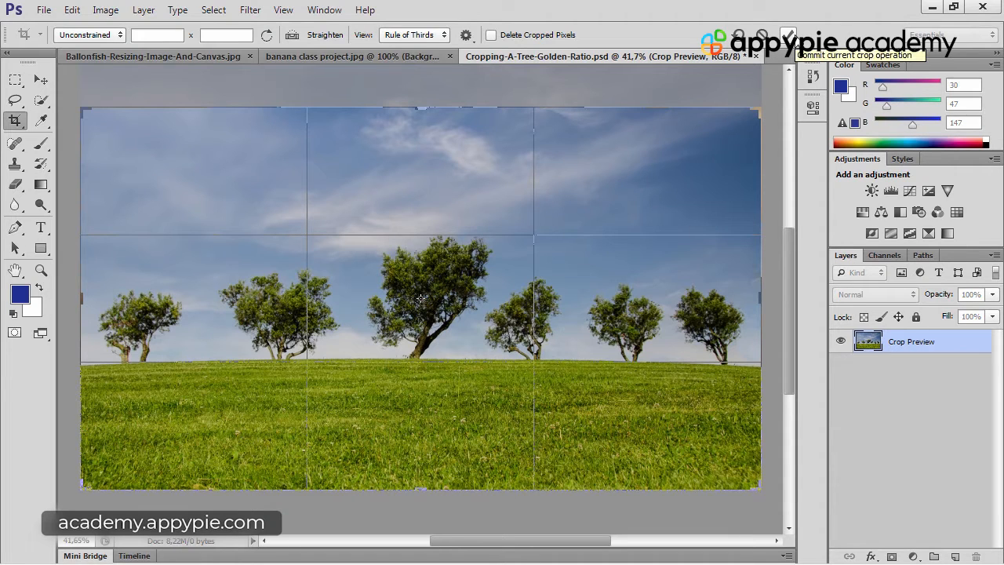
{"action": "left_click", "coordinate": [787, 37]}
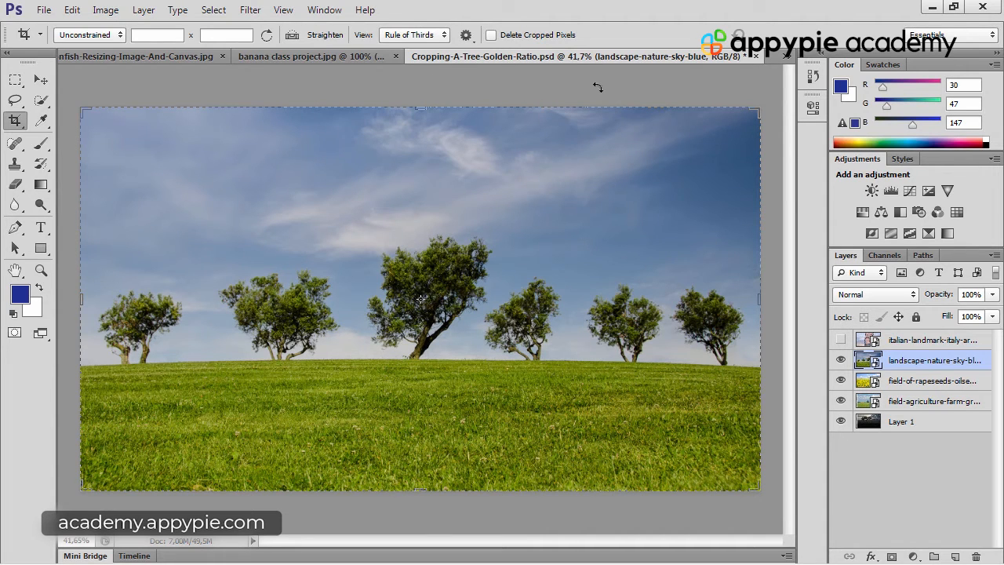
{"action": "key", "text": "ctrl+z"}
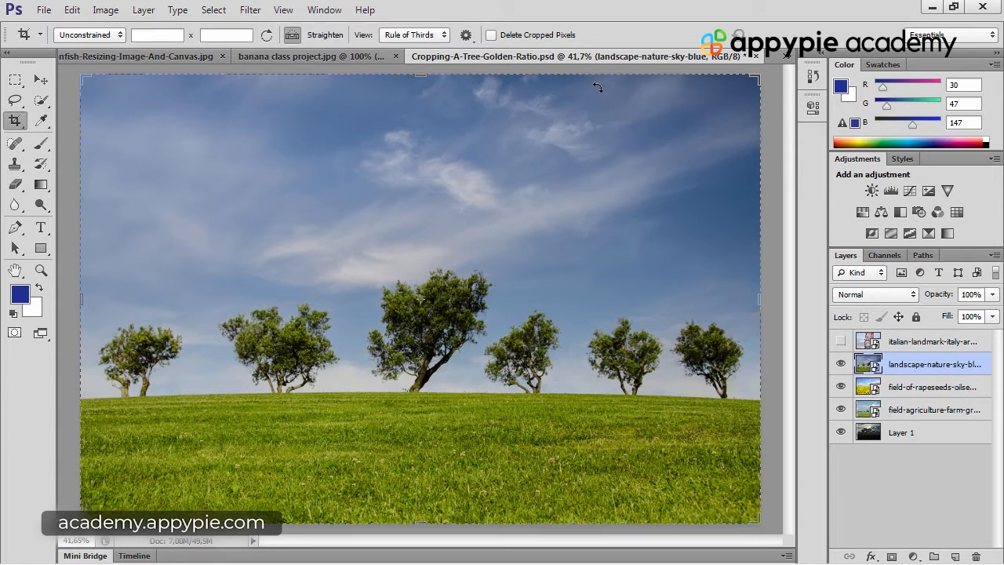
{"action": "key", "text": "ctrl+z"}
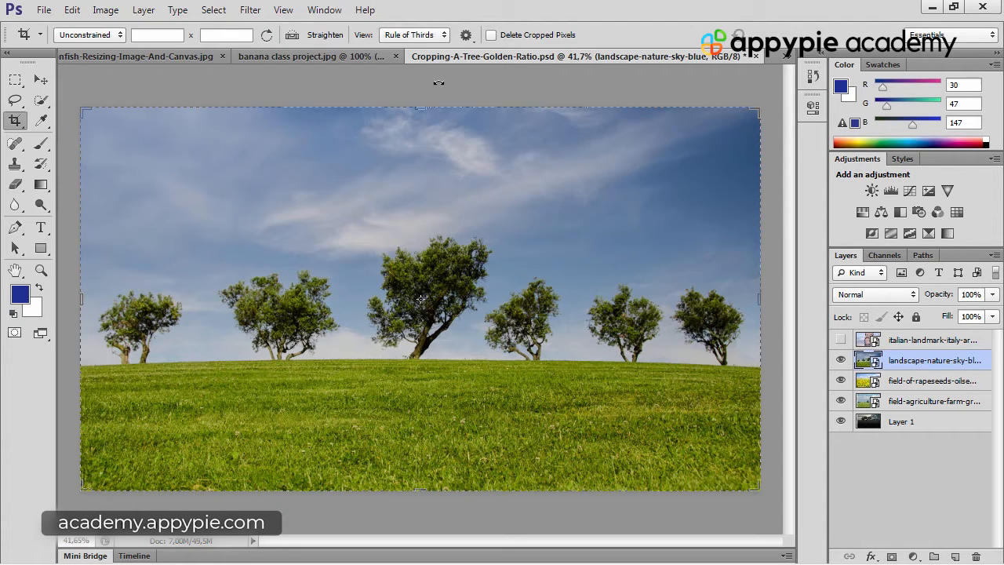
- Show the italian-landmark layer, crop out the grass strip below the tower while keeping the sky at both sides, and apply the crop
{"action": "left_click", "coordinate": [841, 340]}
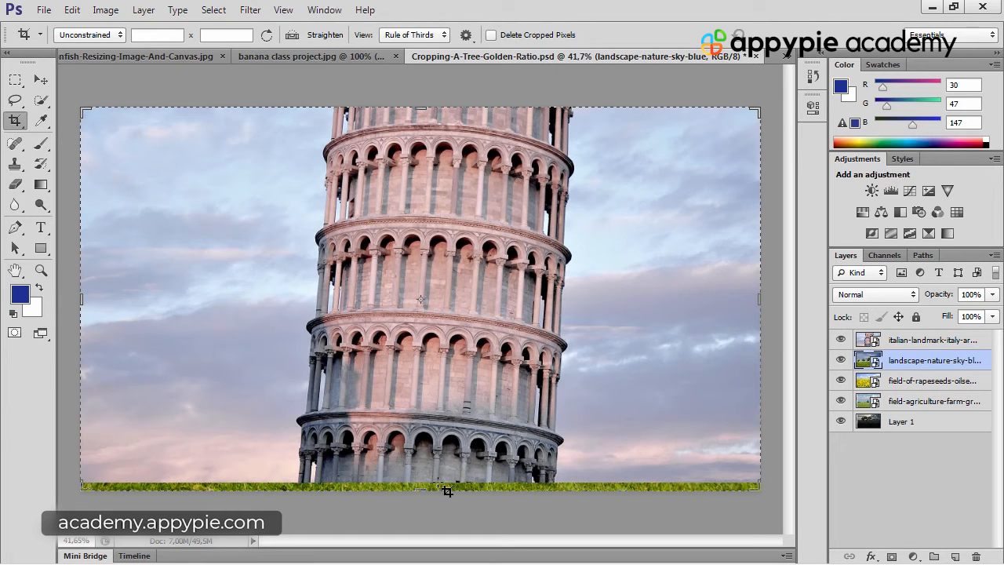
{"action": "left_click_drag", "start_coordinate": [422, 486], "coordinate": [425, 487]}
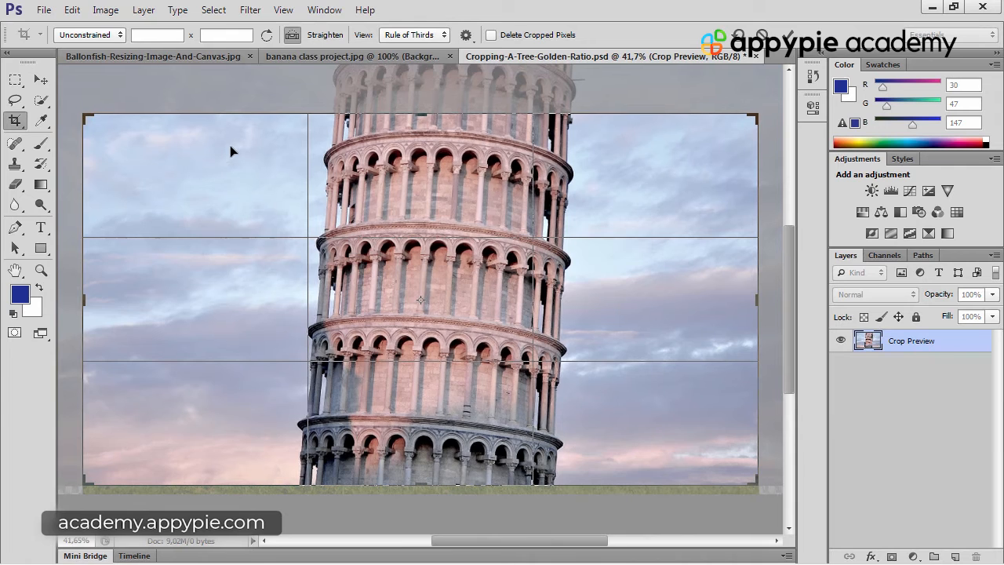
{"action": "key", "text": "ctrl+minus"}
{"action": "left_click_drag", "start_coordinate": [153, 153], "coordinate": [142, 127]}
{"action": "left_click_drag", "start_coordinate": [709, 300], "coordinate": [718, 299]}
{"action": "left_click", "coordinate": [788, 37]}
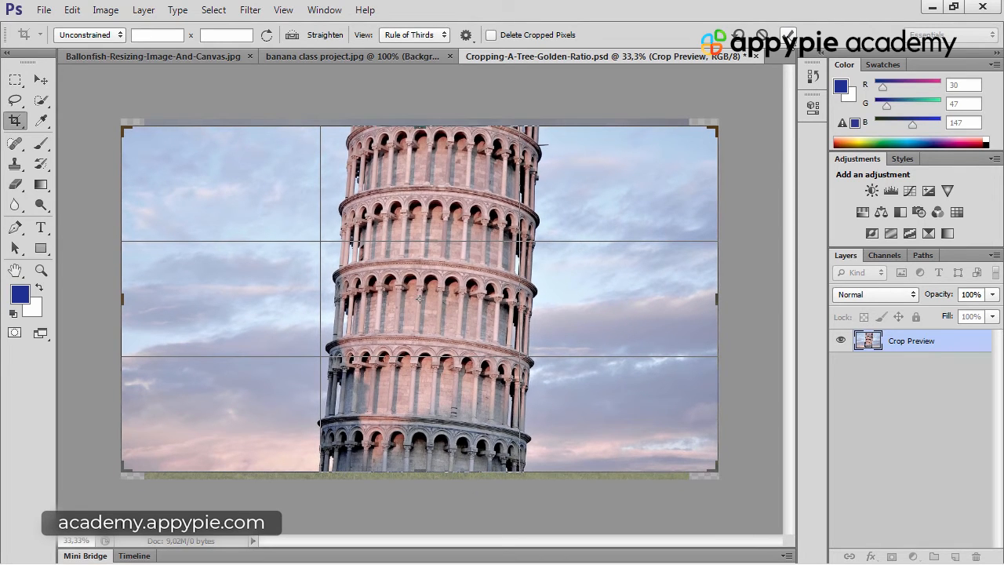